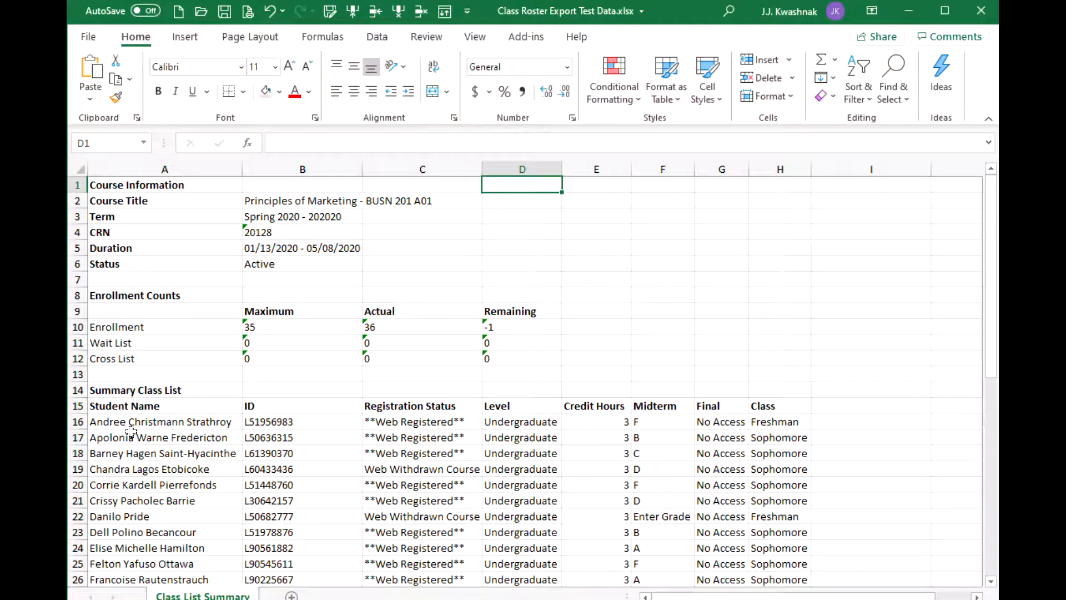
# Review the student ID cells and the full names starting at A16.
pyautogui.moveTo(303, 423); pyautogui.dragTo(300, 500)
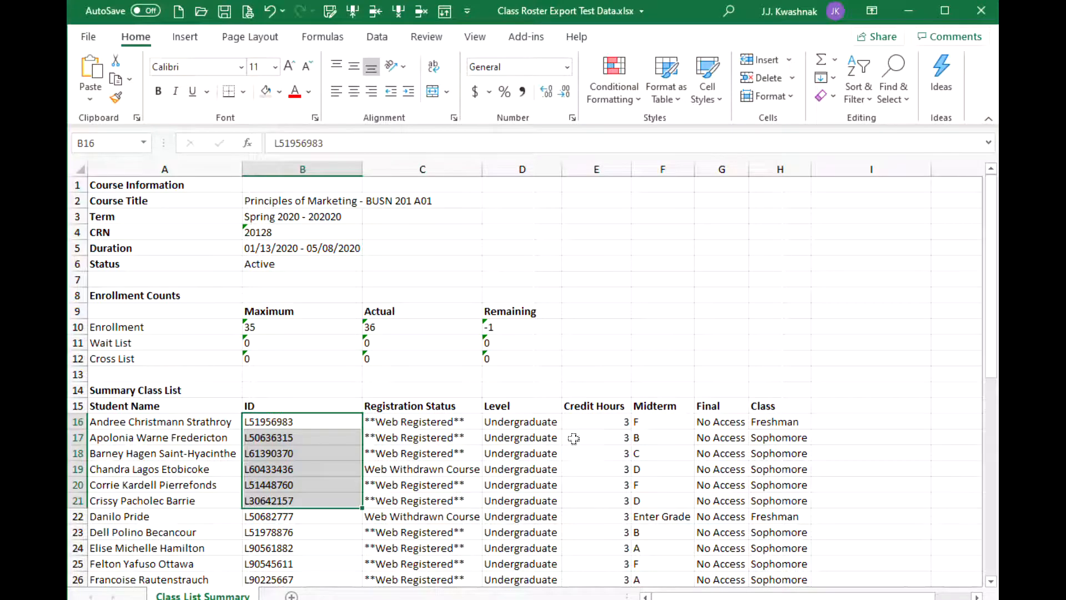
pyautogui.click(112, 422)
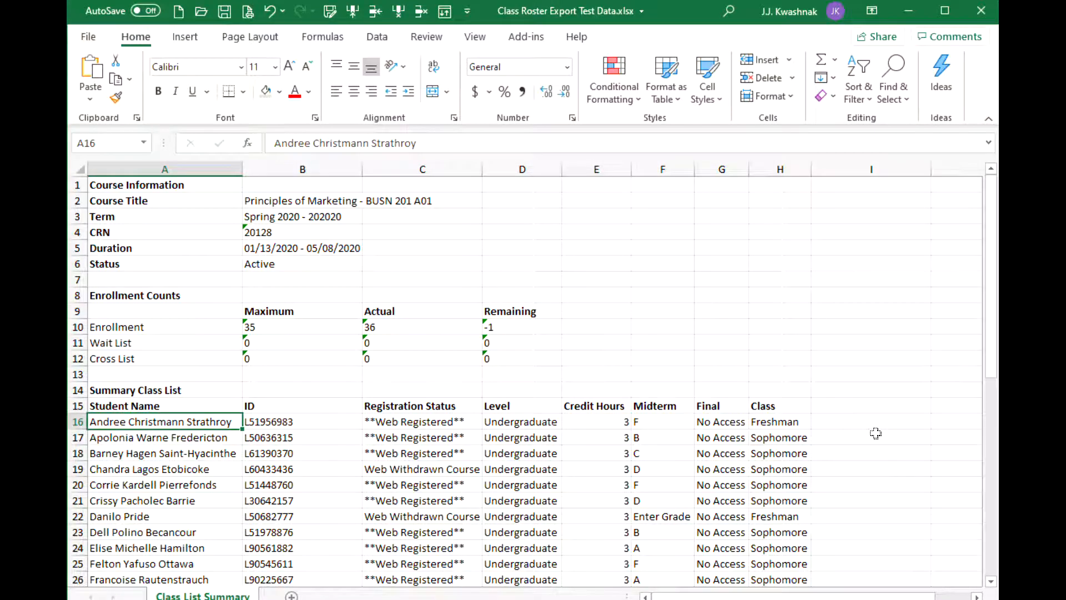
pyautogui.press('Down')
pyautogui.press('Down')
pyautogui.press('Up')
pyautogui.press('Up')
# Insert two blank columns at column B, ahead of the student IDs.
pyautogui.click(291, 169)
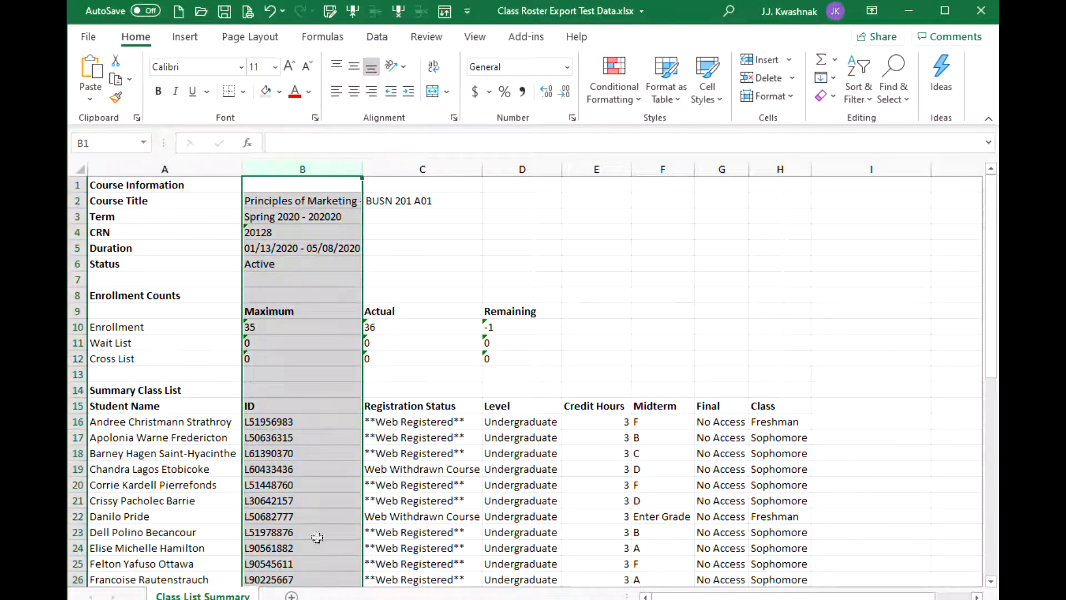
pyautogui.rightClick(278, 166)
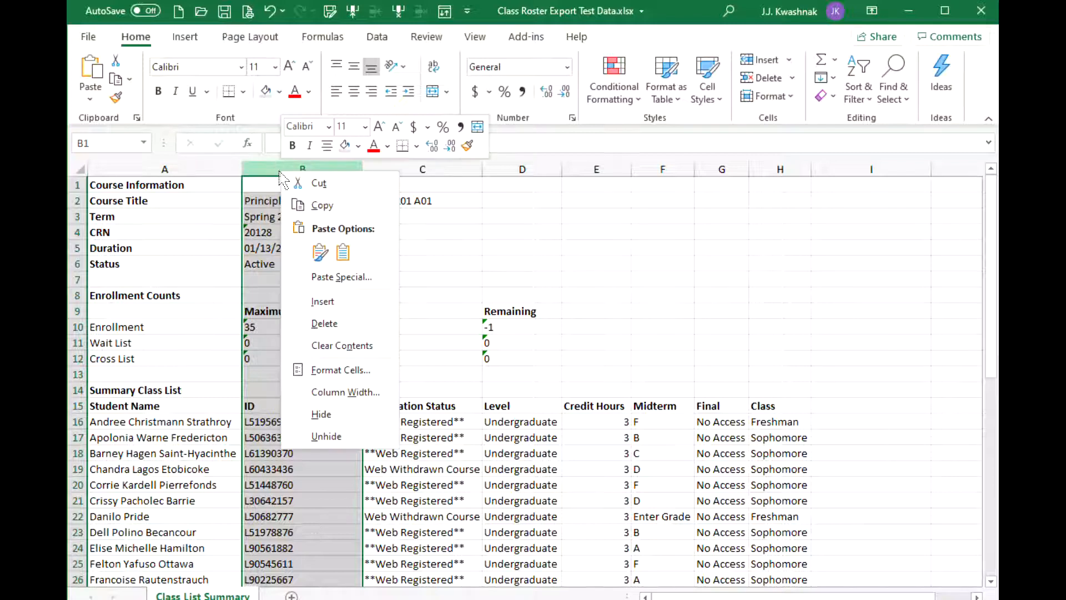
pyautogui.click(325, 303)
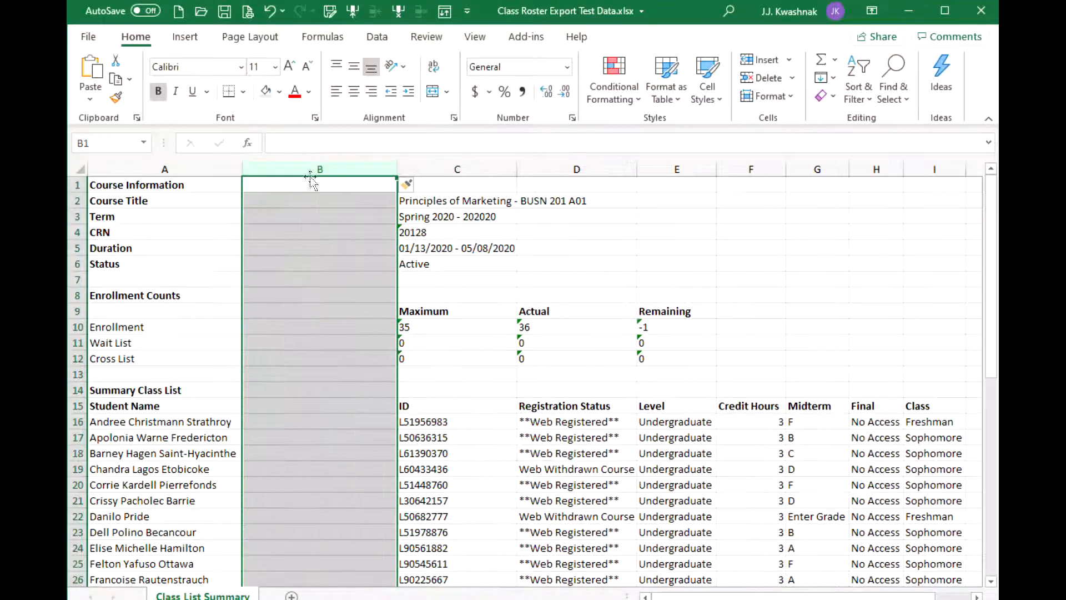
pyautogui.rightClick(294, 167)
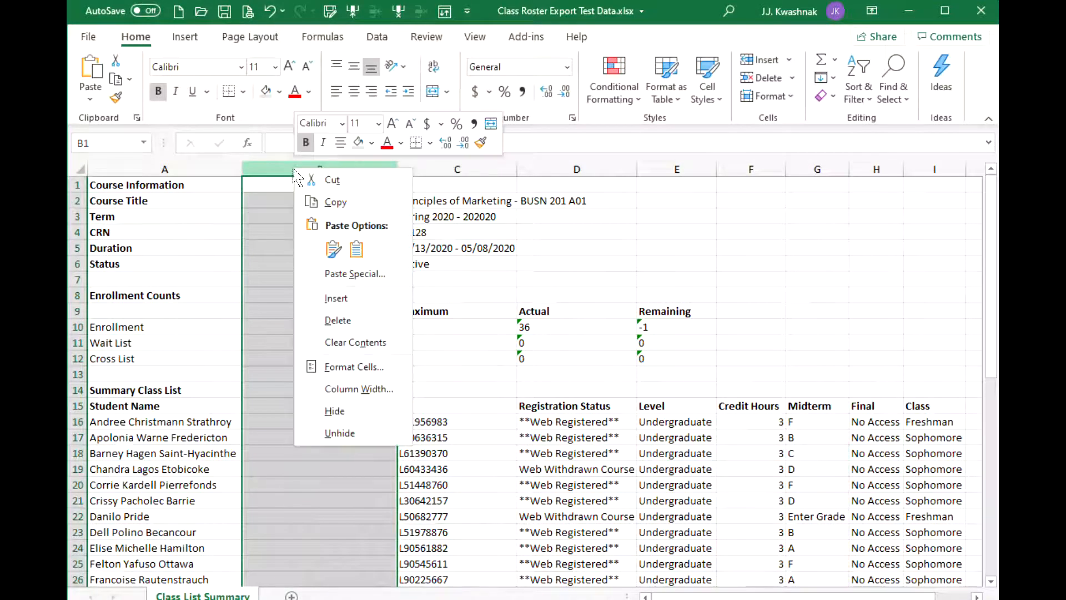
pyautogui.click(344, 298)
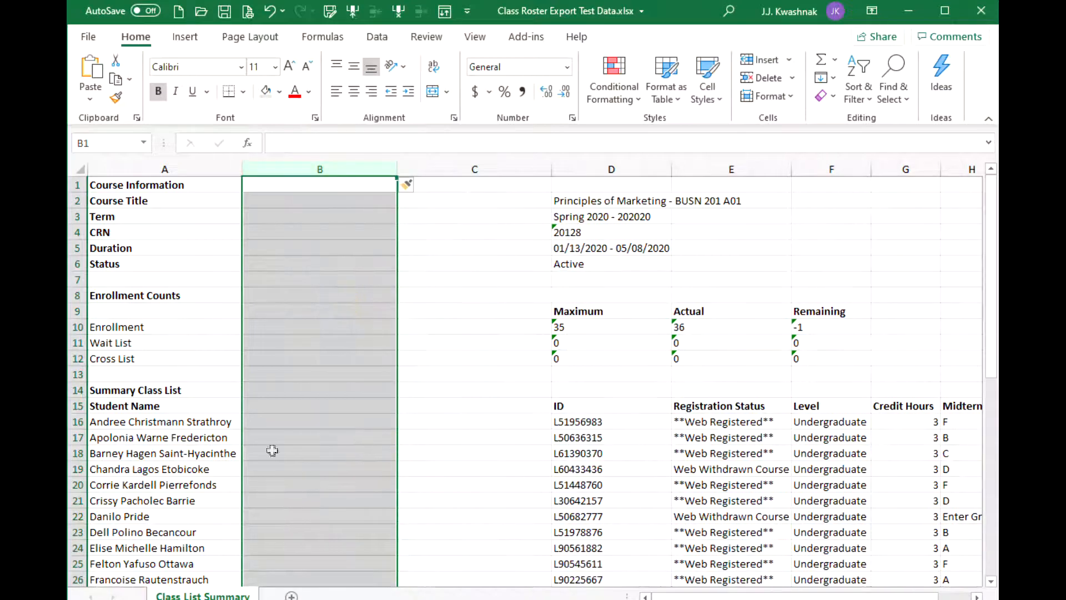
pyautogui.click(146, 421)
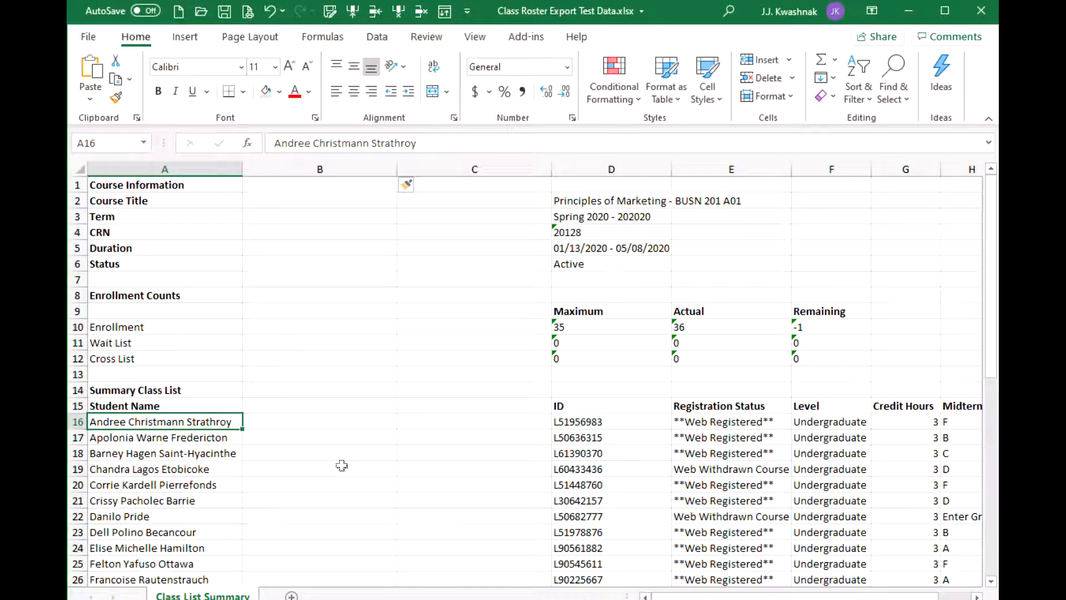
# Enter the first student's given names in B16 and surname in C16 as examples.
pyautogui.click(271, 421)
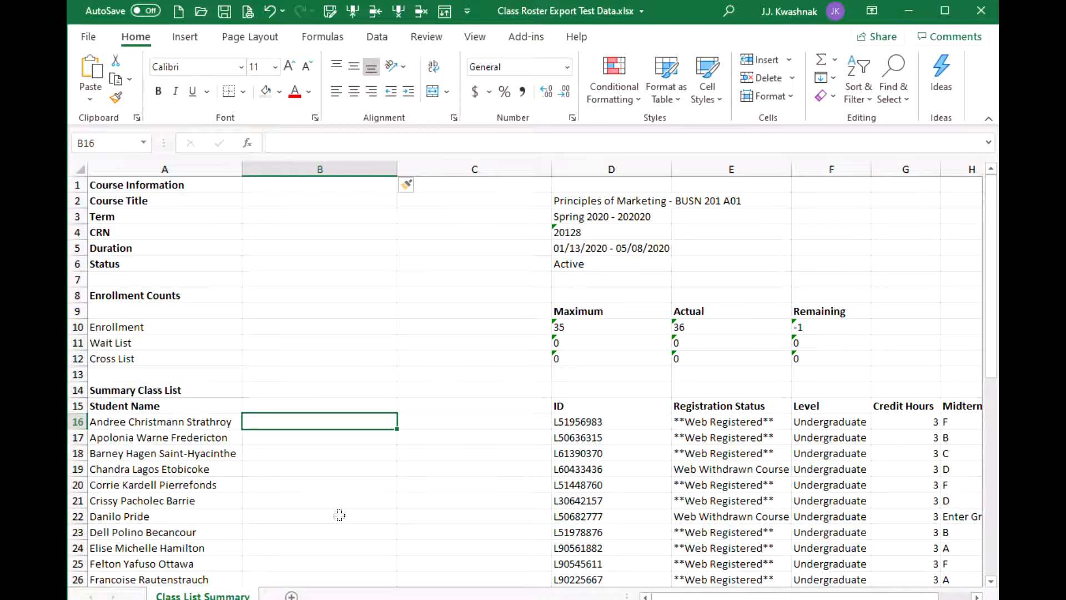
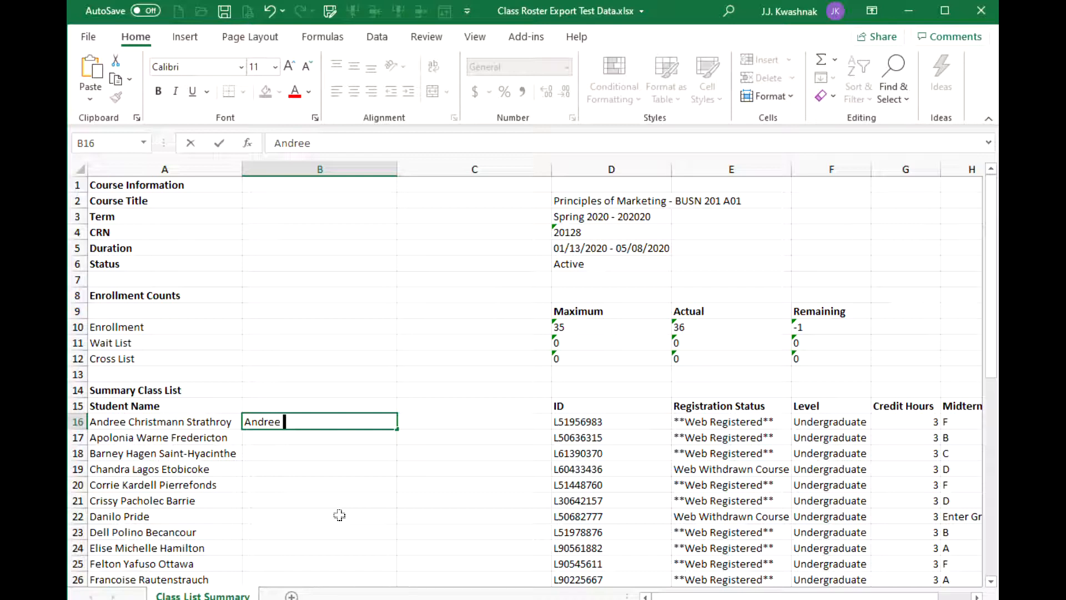
pyautogui.press('Tab')
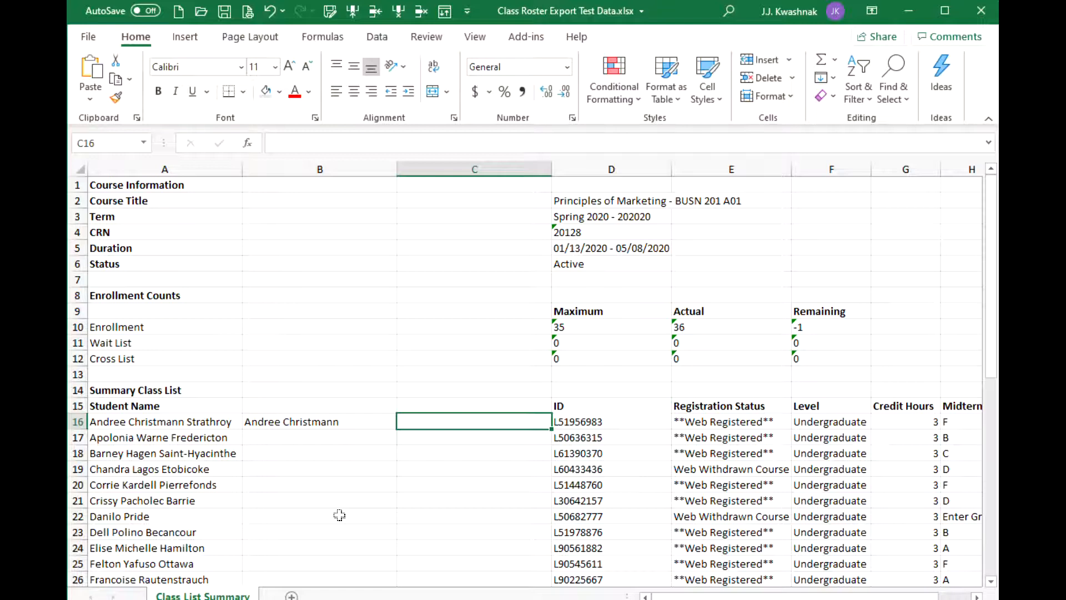
pyautogui.write('Strathroy')
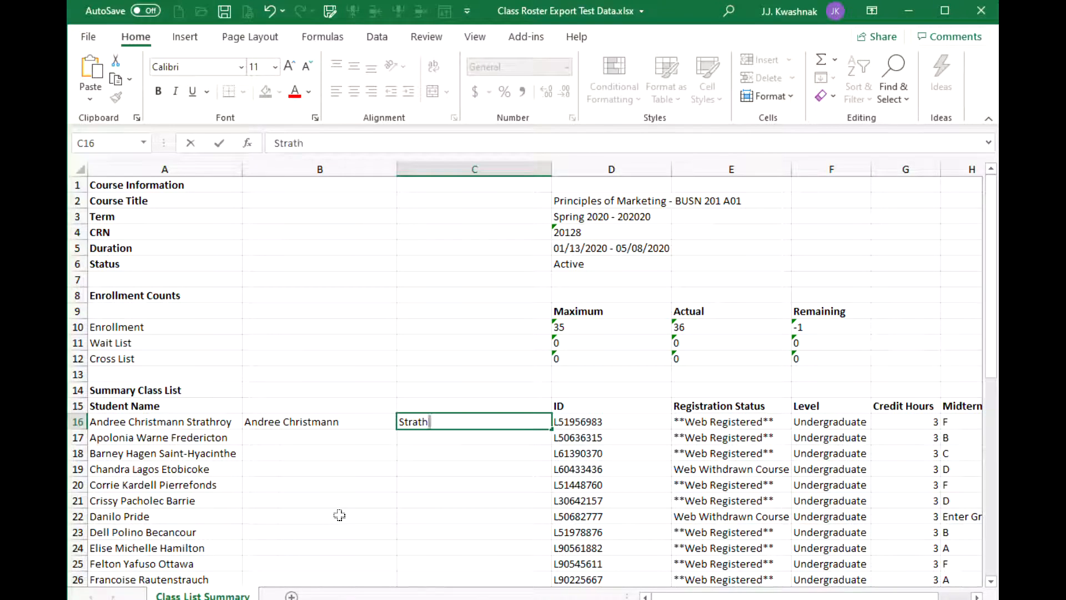
pyautogui.click(332, 441)
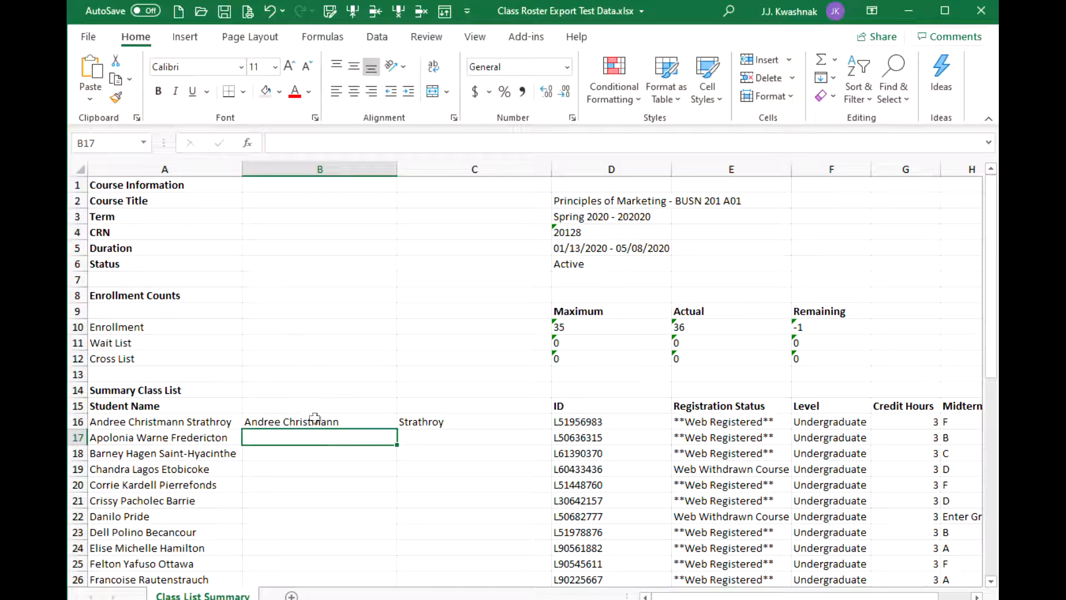
# Select the surname column from C16 down the roster.
pyautogui.click(314, 418)
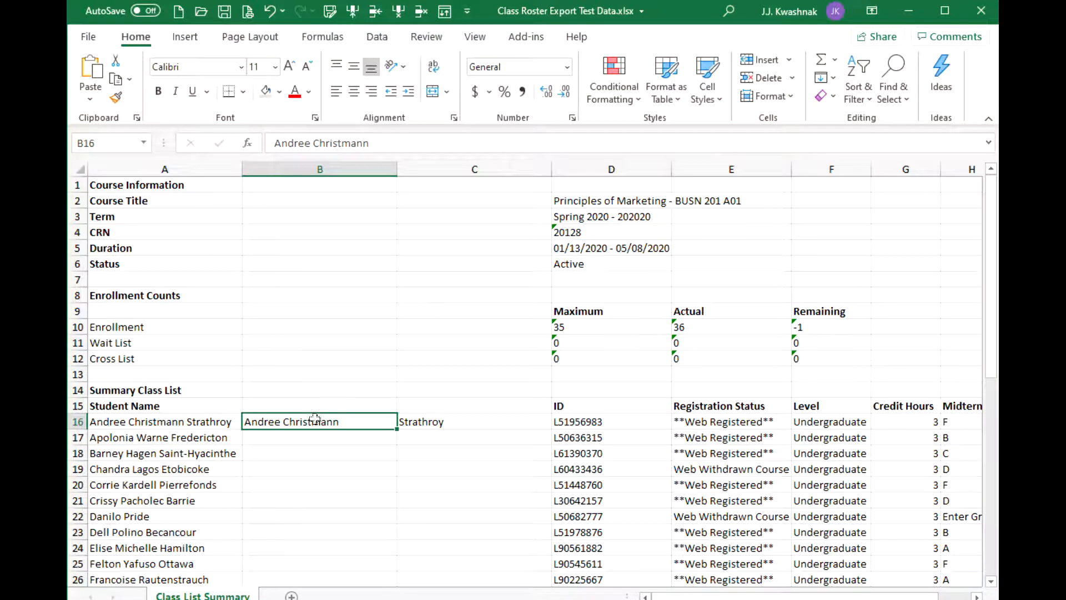
pyautogui.click(440, 421)
pyautogui.moveTo(440, 423); pyautogui.dragTo(450, 544)
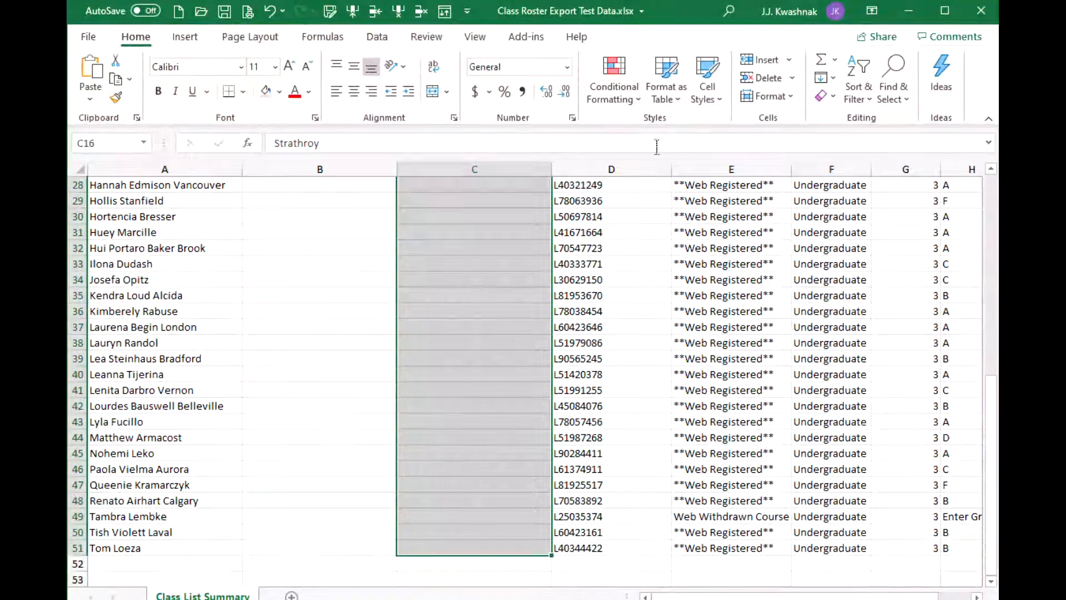
# Run Home > Fill > Flash Fill to fill C16:C51 with surnames.
pyautogui.click(833, 79)
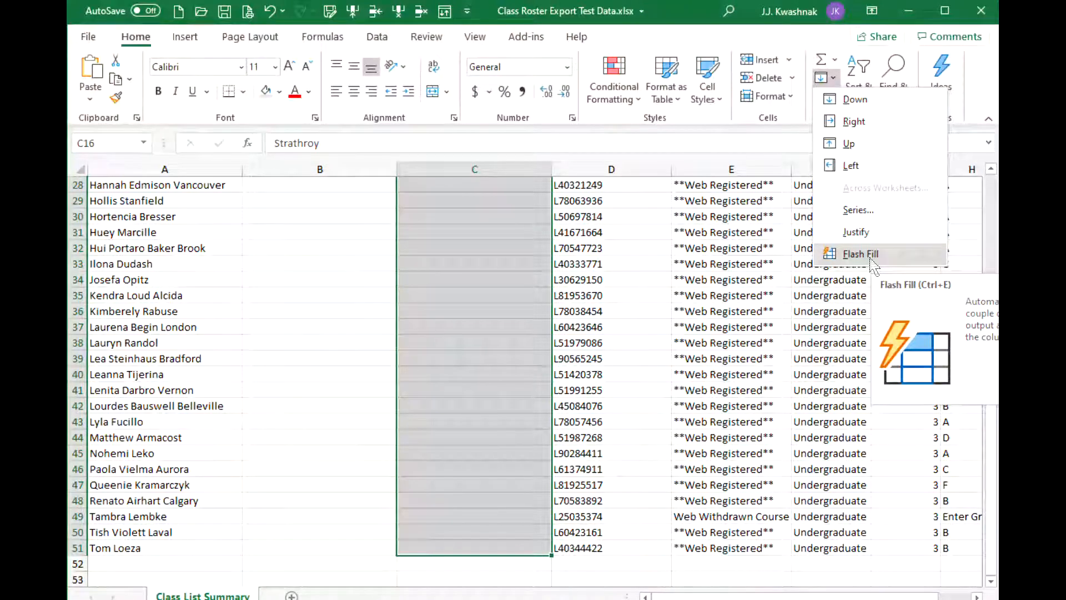
pyautogui.click(859, 254)
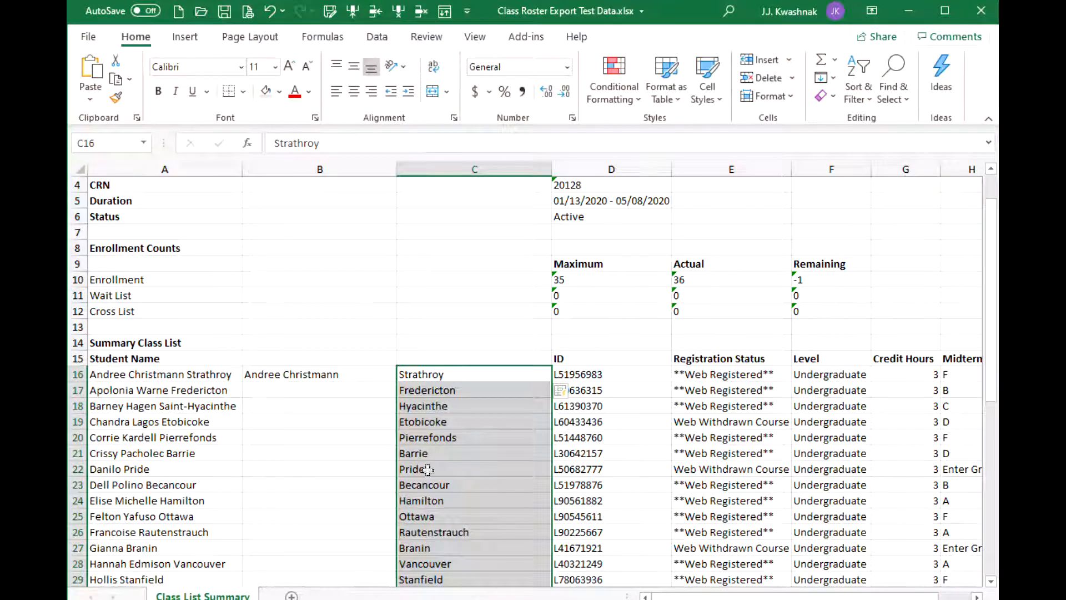
# Check the Flash Fill result by comparing the full name in A18 with C18's surname.
pyautogui.click(166, 406)
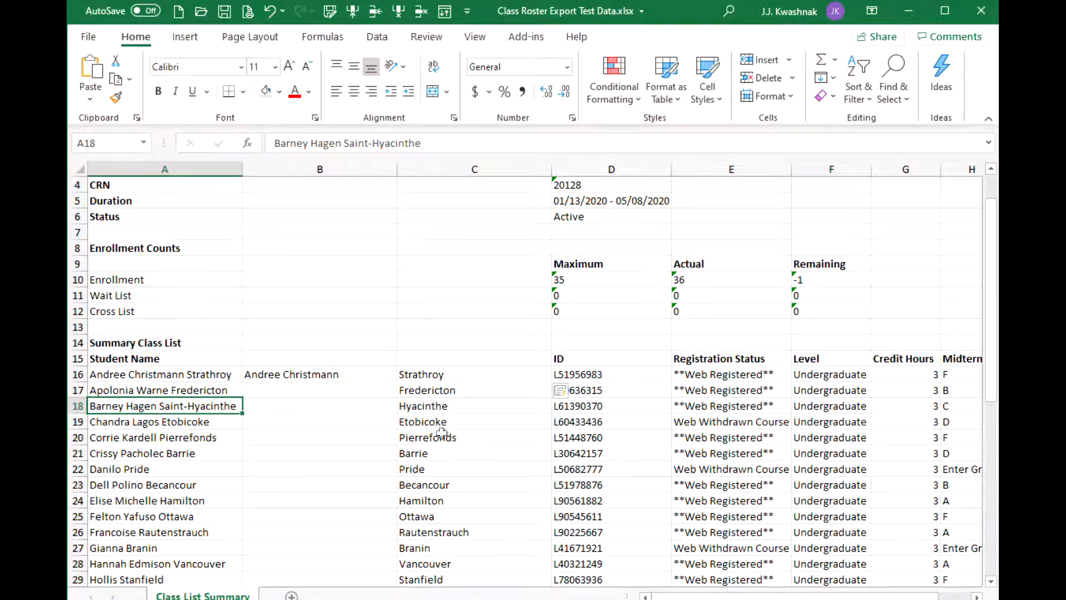
pyautogui.click(437, 404)
pyautogui.scroll(-9, 220, 486)
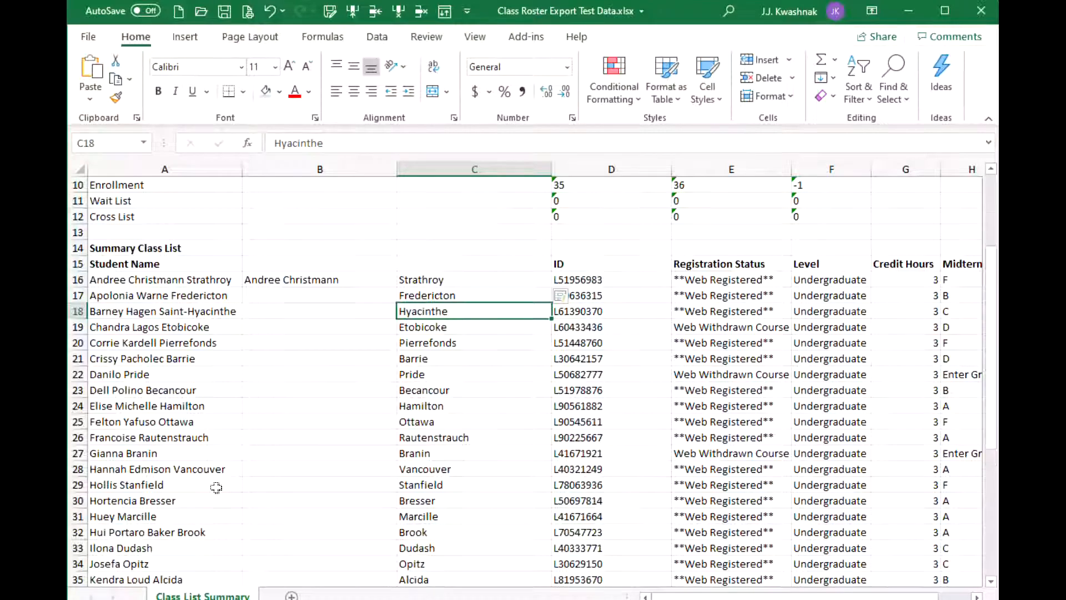
pyautogui.scroll(8, 216, 487)
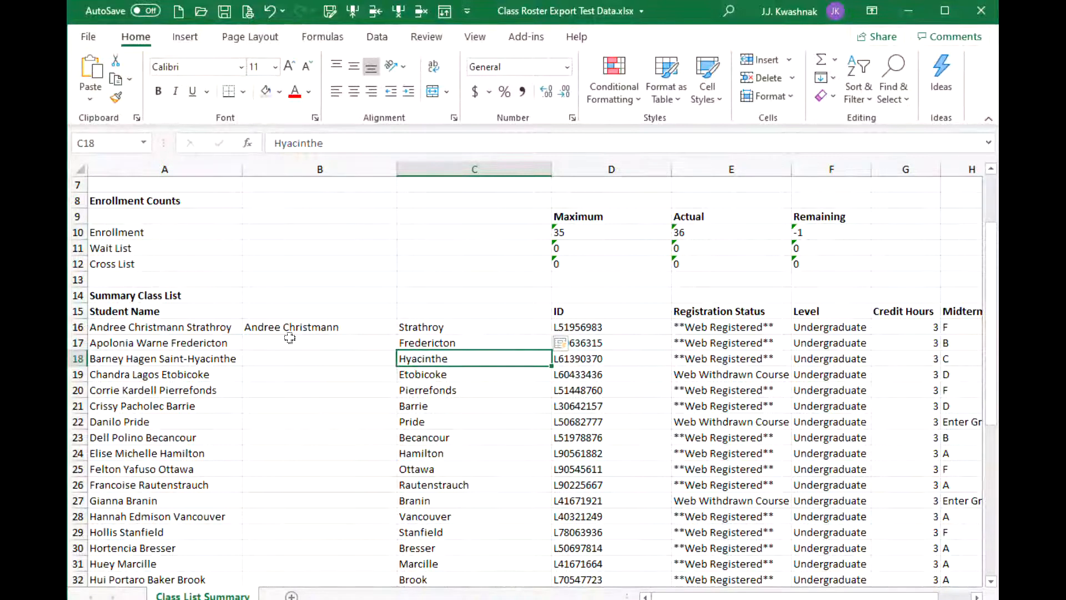
# Flash Fill column B from B16 to row 51 with each student's given names.
pyautogui.click(341, 329)
pyautogui.moveTo(340, 333); pyautogui.dragTo(397, 578)
pyautogui.moveTo(311, 591); pyautogui.dragTo(313, 567)
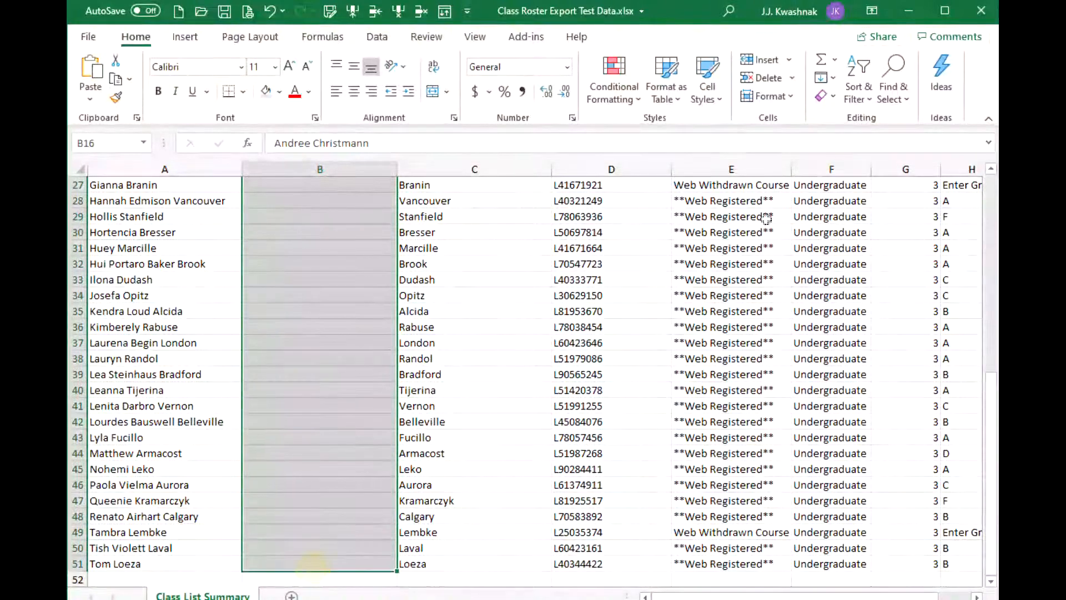
pyautogui.click(831, 79)
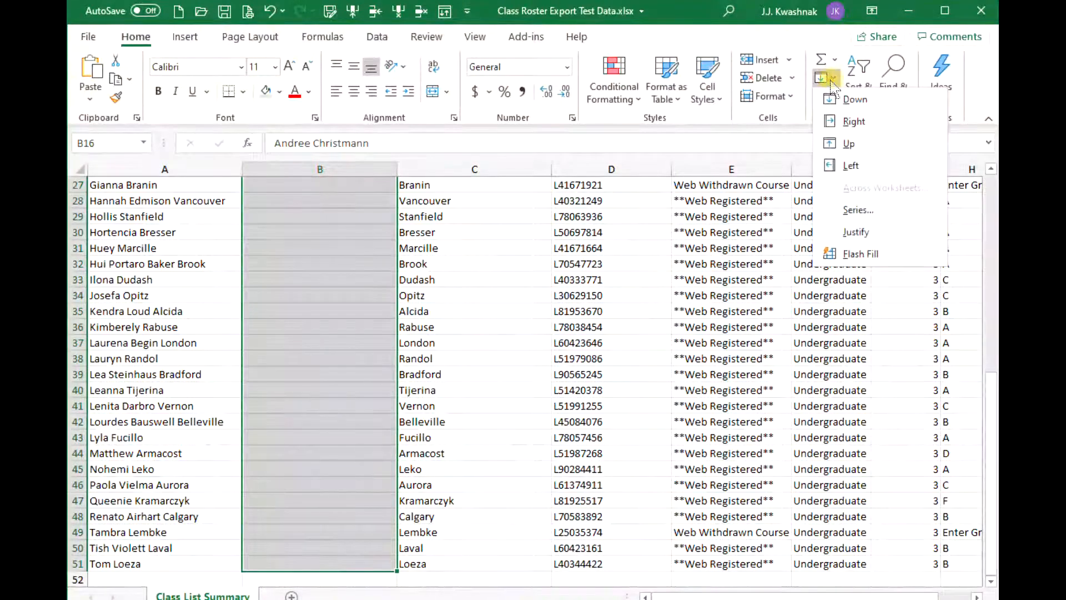
pyautogui.click(855, 254)
# Move the course information labels from A1:A12 into column B.
pyautogui.scroll(-5, 324, 392)
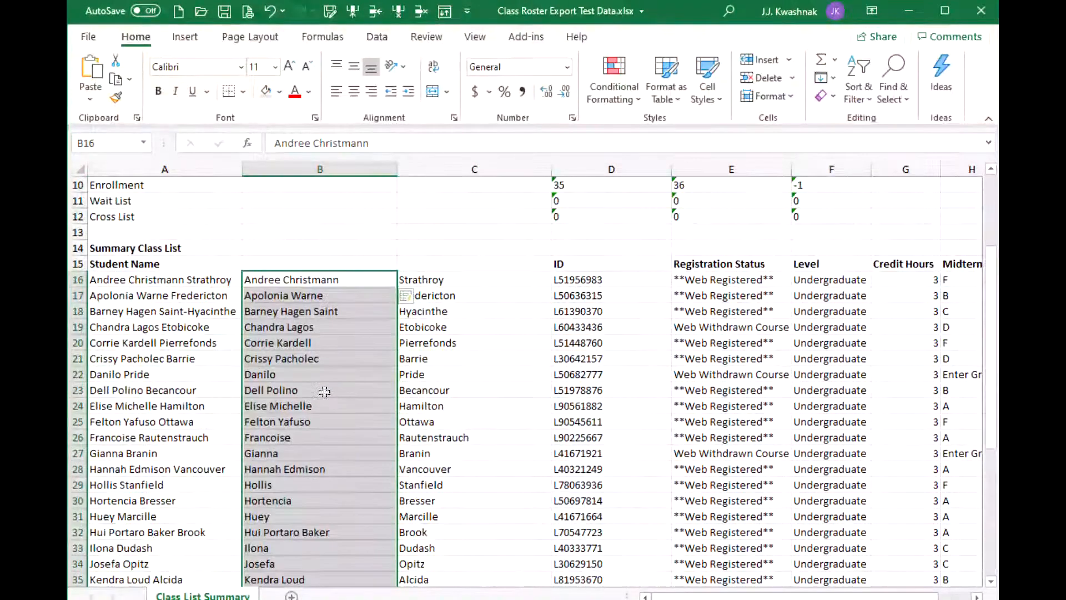
pyautogui.scroll(3, 325, 392)
pyautogui.scroll(1, 324, 392)
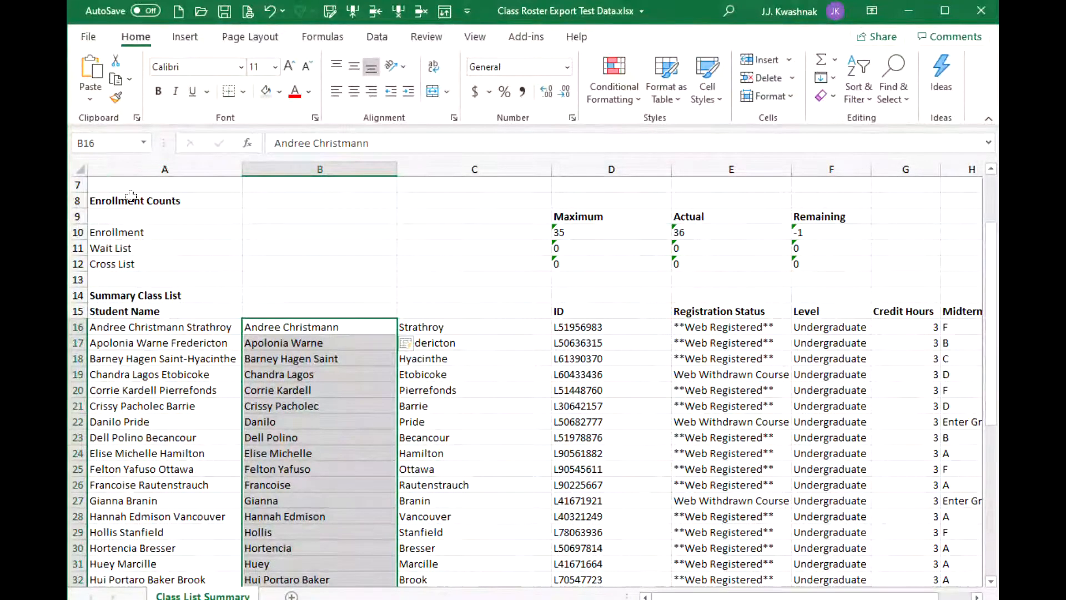
pyautogui.scroll(2, 128, 203)
pyautogui.moveTo(161, 186); pyautogui.dragTo(147, 358)
pyautogui.moveTo(243, 305); pyautogui.dragTo(300, 314)
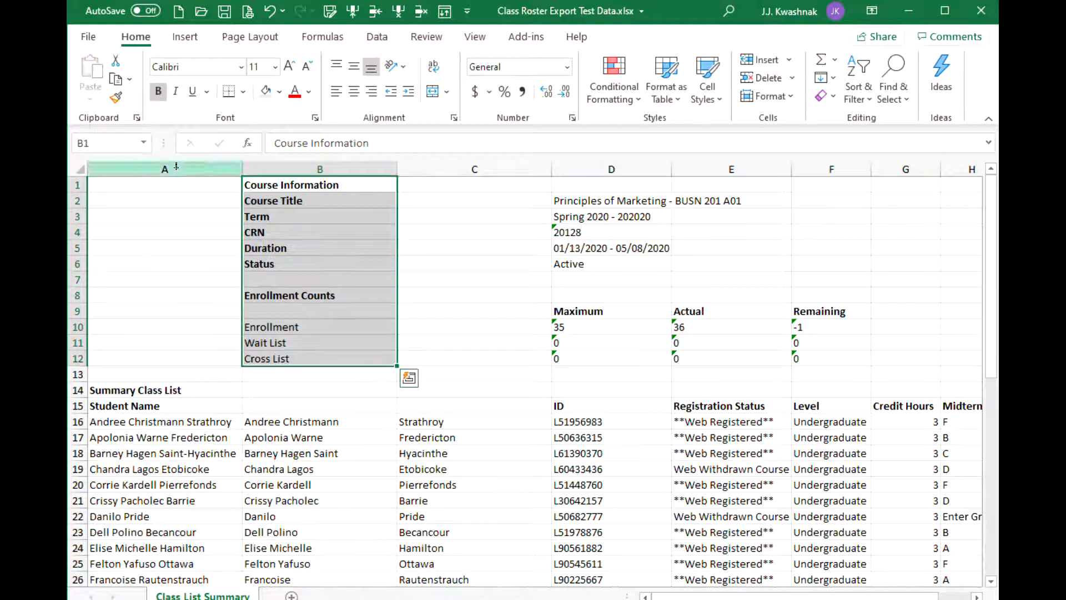
# Head column B 'First Name' and column C 'Last Name' in row 15.
pyautogui.click(281, 405)
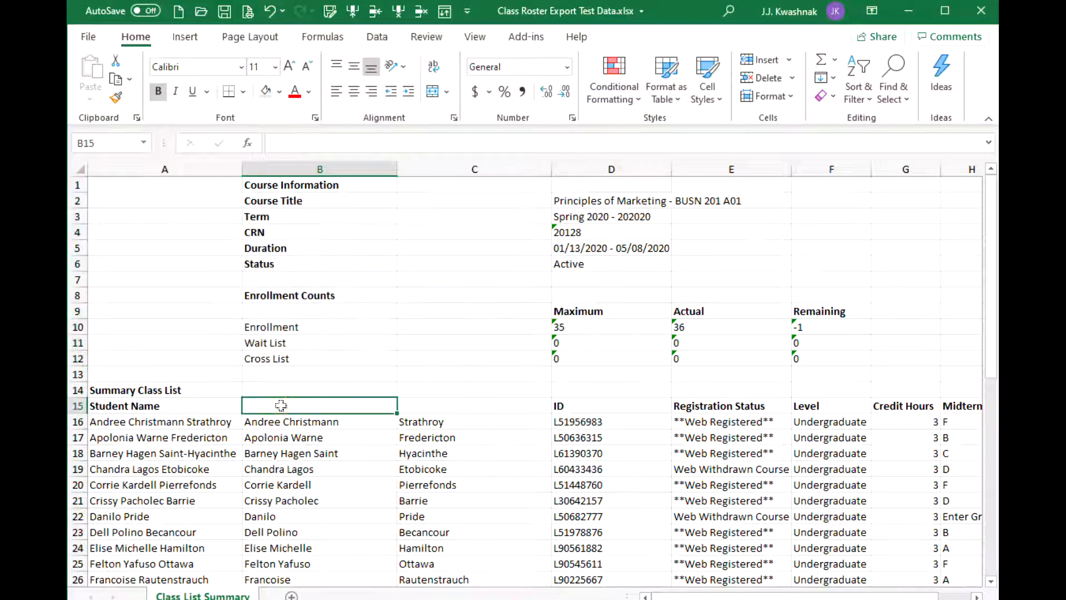
pyautogui.write('First Name')
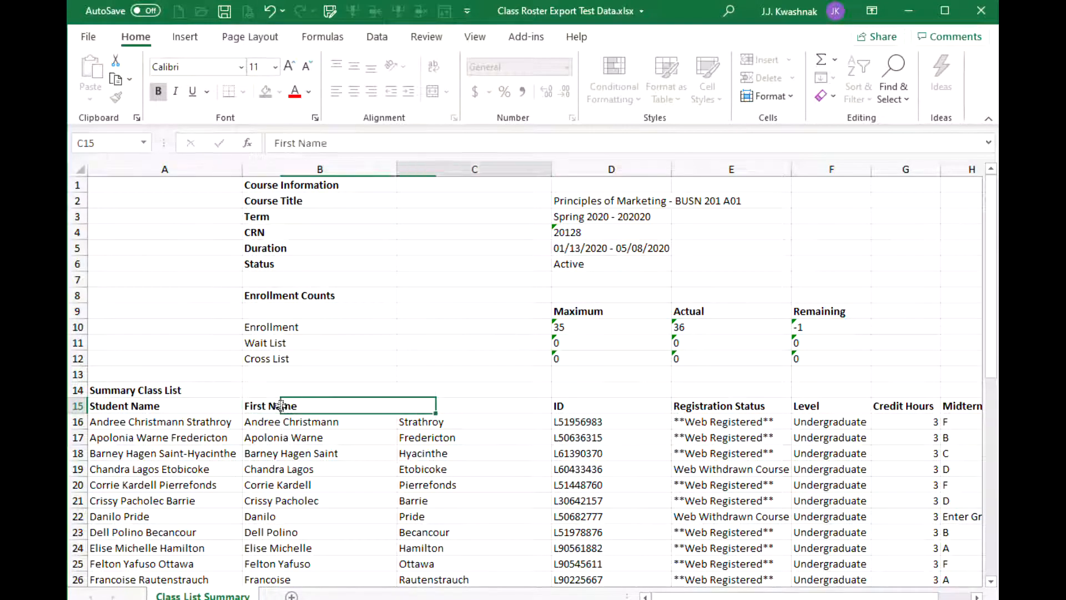
pyautogui.press('Tab')
pyautogui.write('Last Name')
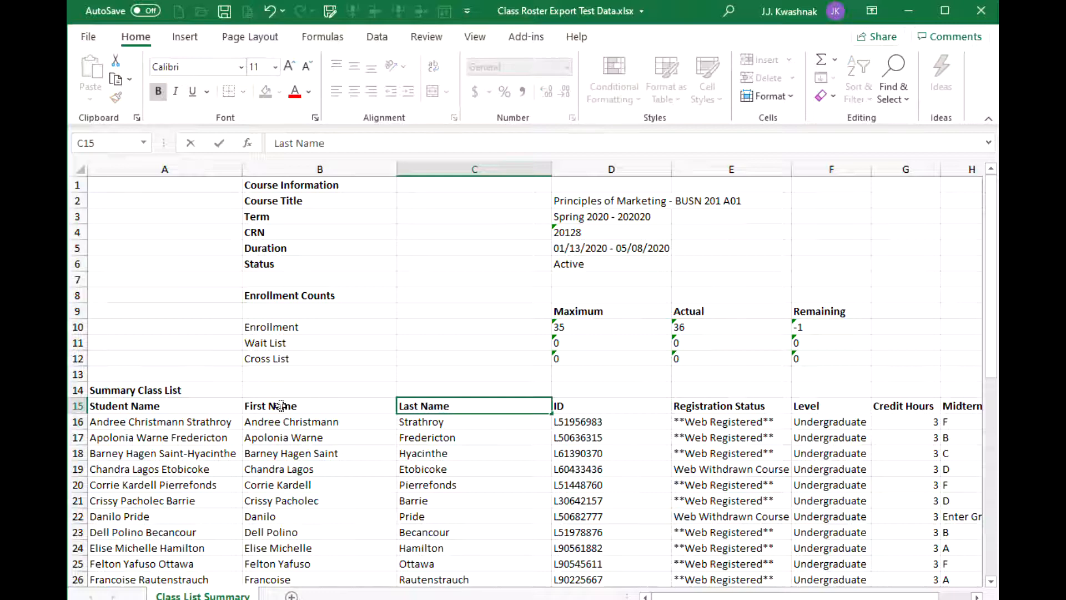
# Delete the original full-name column A and select the roster table from its headings.
pyautogui.click(165, 170)
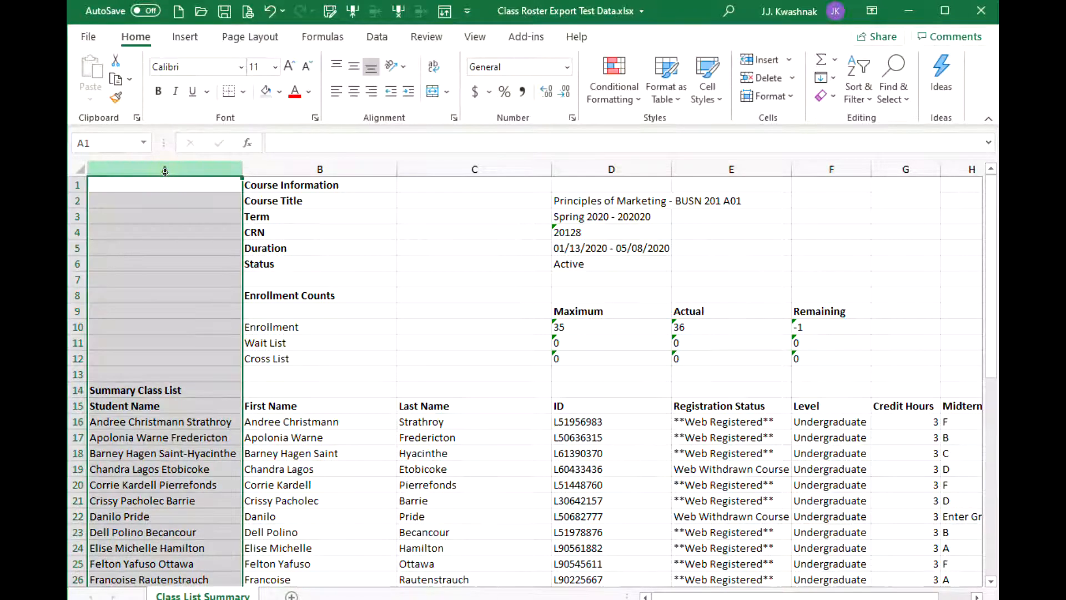
pyautogui.rightClick(170, 164)
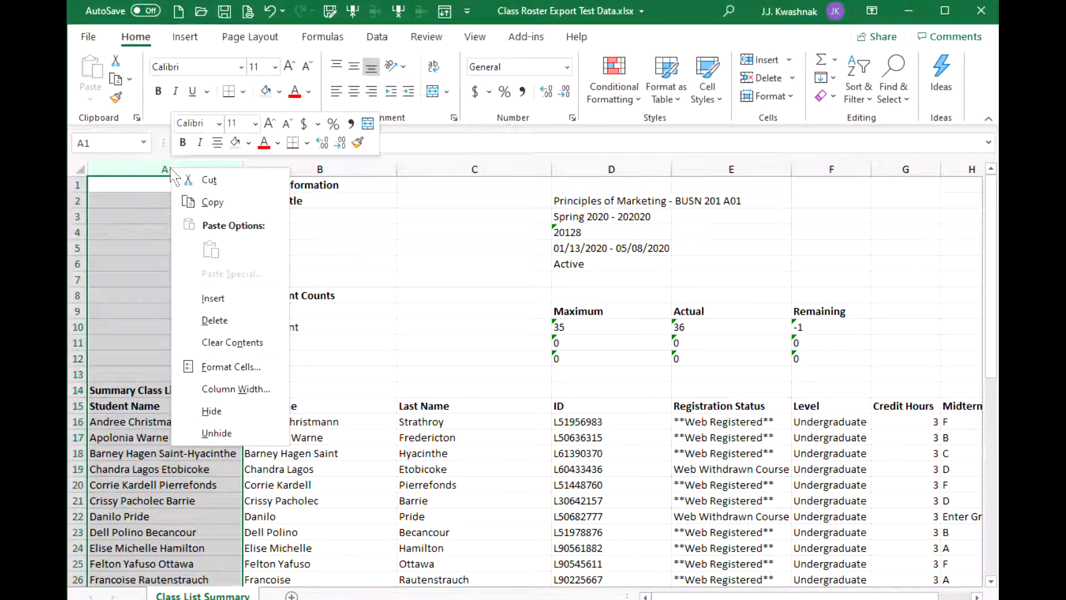
pyautogui.click(213, 321)
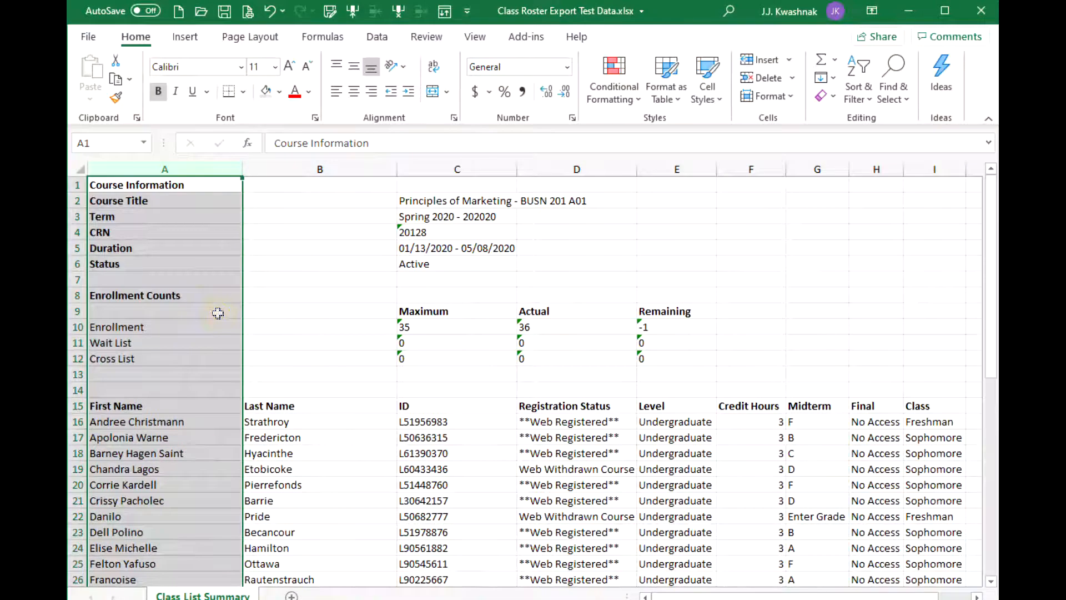
pyautogui.click(131, 405)
pyautogui.moveTo(132, 405); pyautogui.dragTo(908, 562)
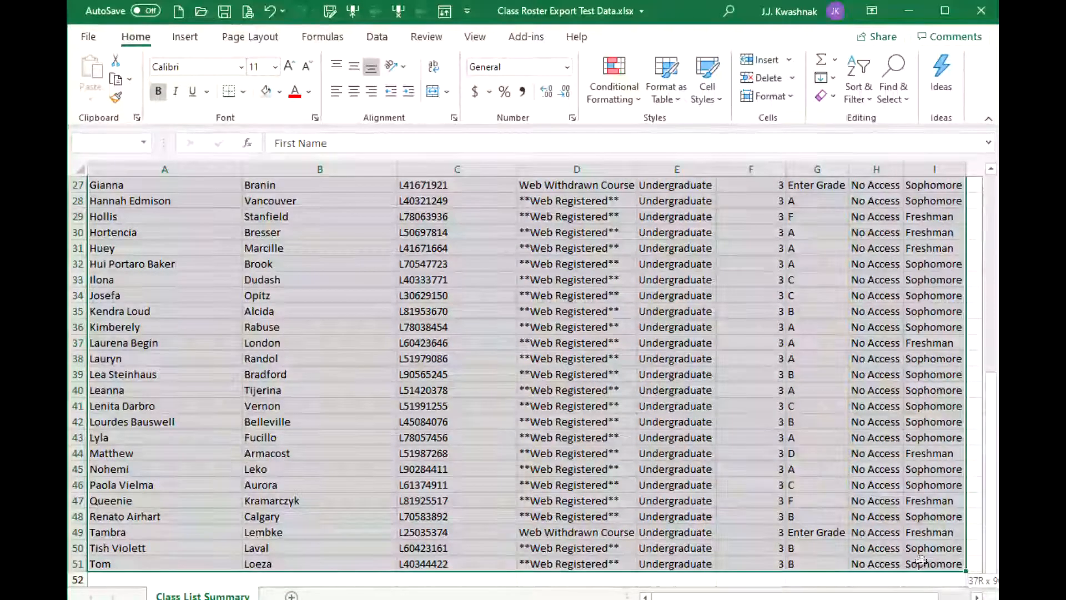
# Sort the roster A to Z by Last Name, then by First Name.
pyautogui.moveTo(921, 561); pyautogui.dragTo(923, 561)
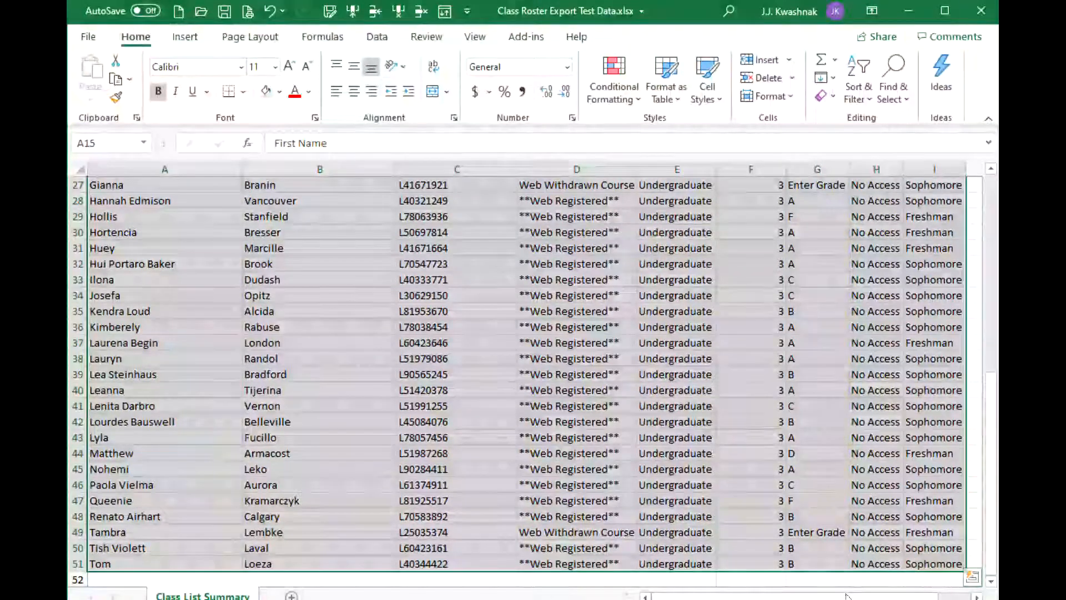
pyautogui.moveTo(860, 596); pyautogui.dragTo(891, 595)
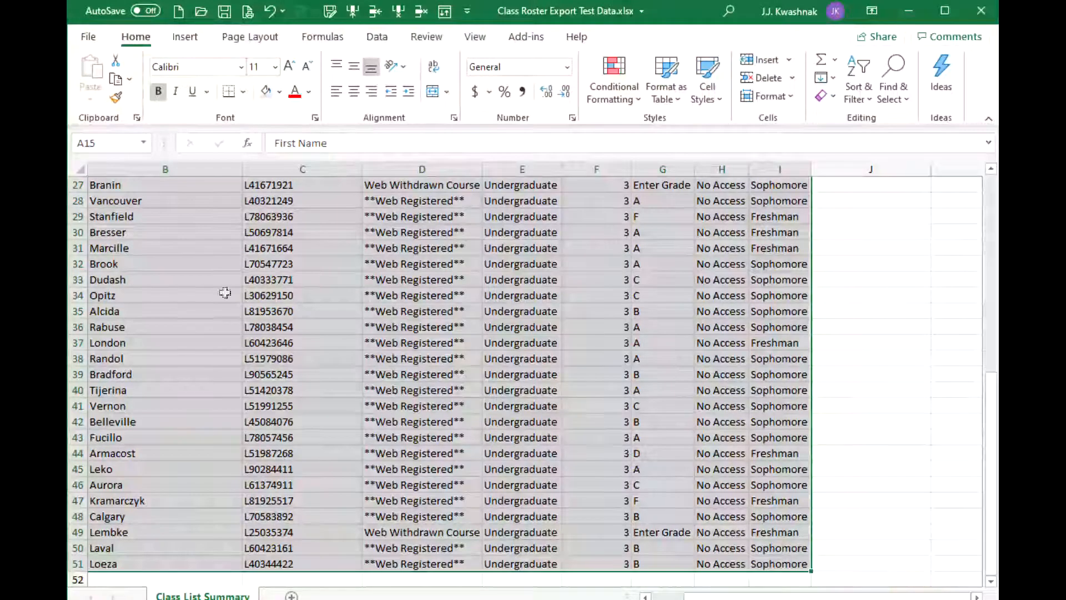
pyautogui.click(378, 39)
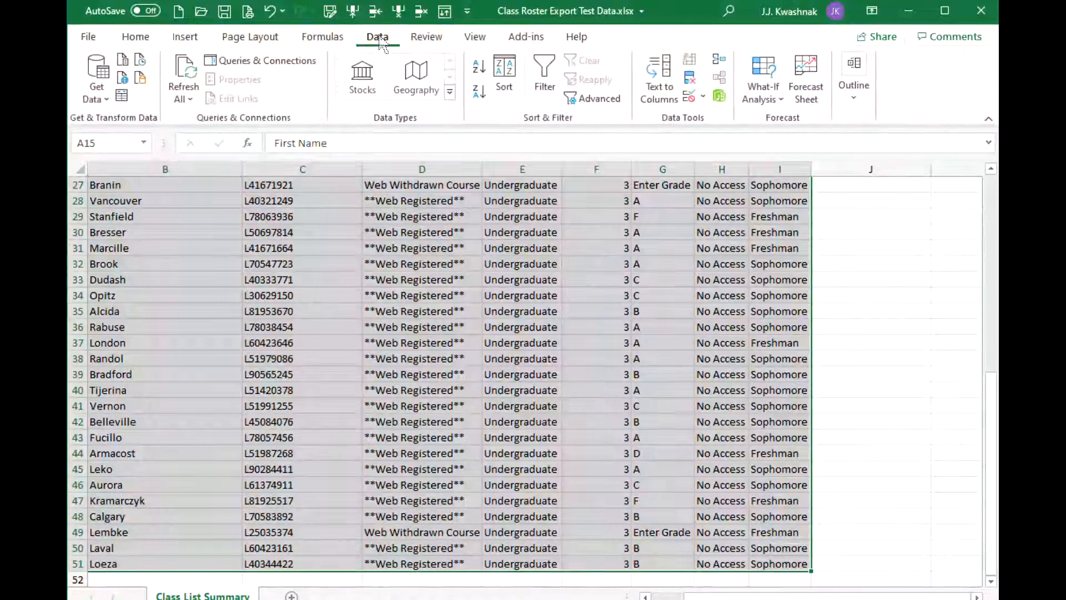
pyautogui.click(504, 78)
pyautogui.click(497, 318)
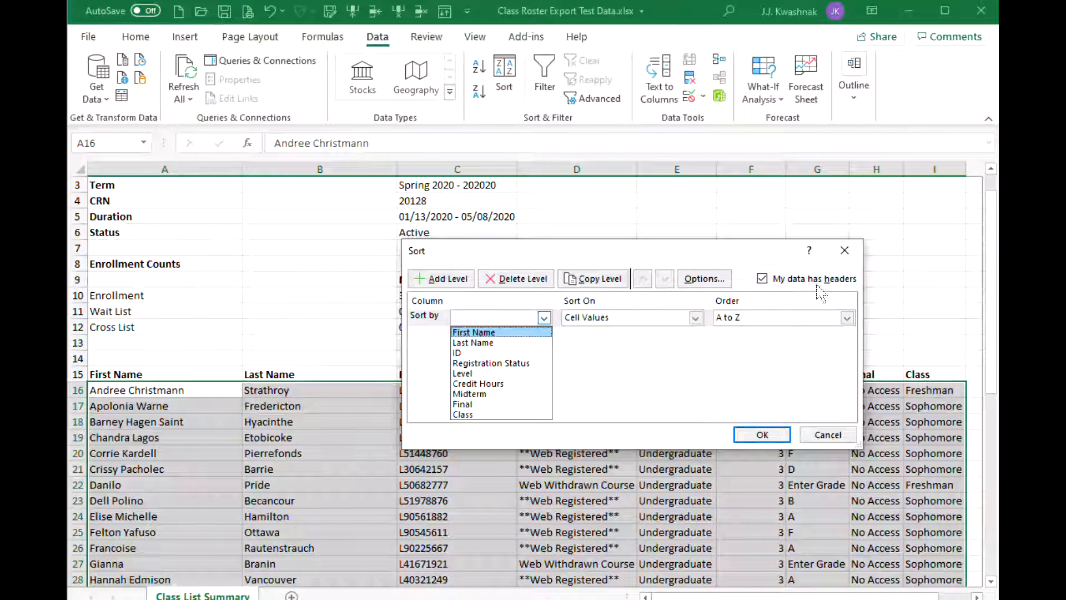
pyautogui.click(483, 343)
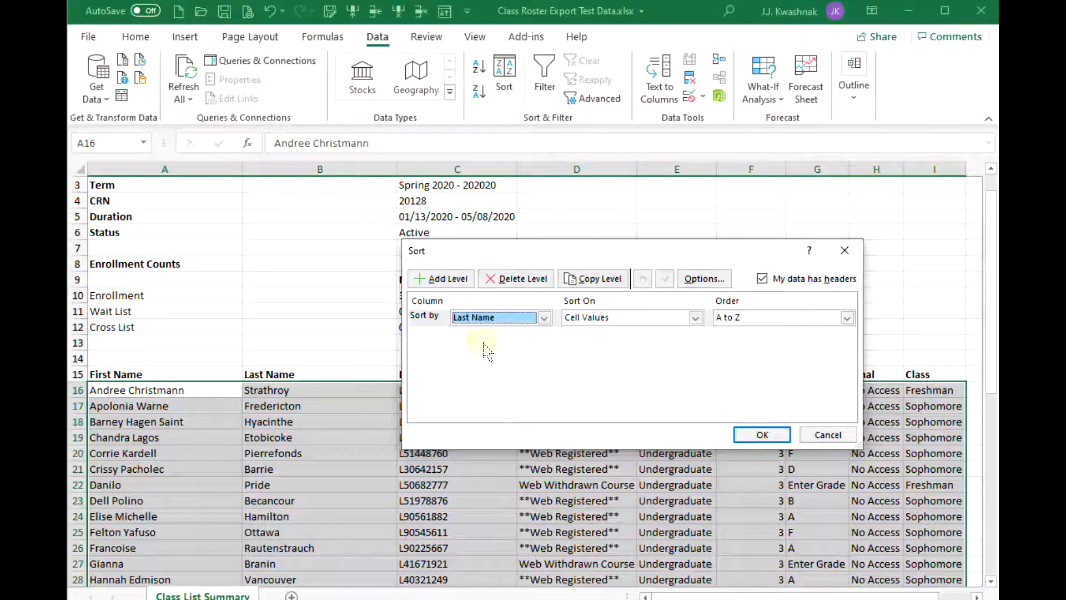
pyautogui.click(440, 279)
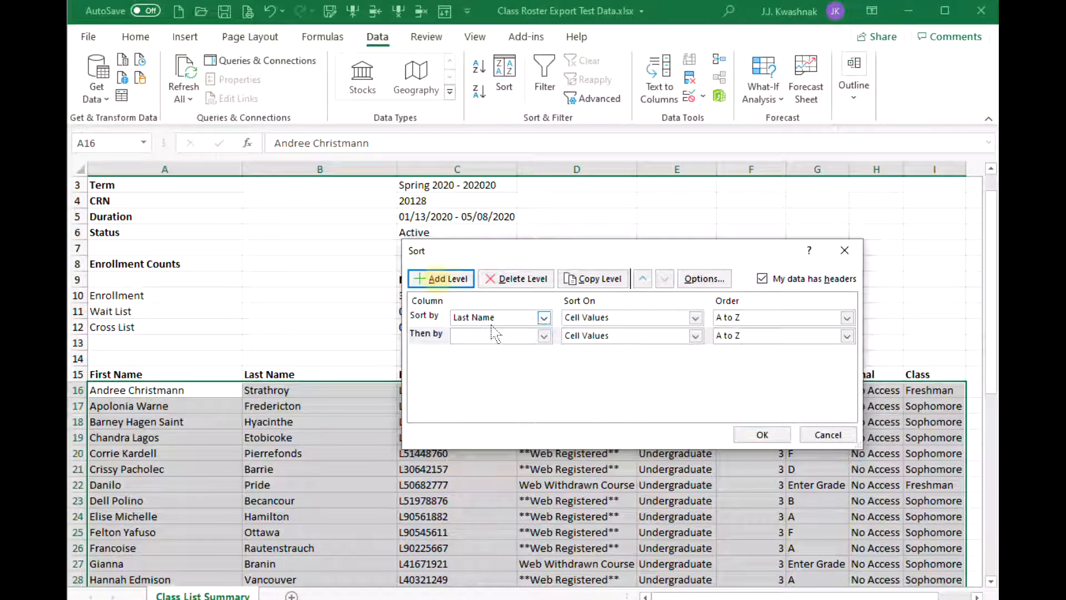
pyautogui.click(501, 340)
pyautogui.click(502, 348)
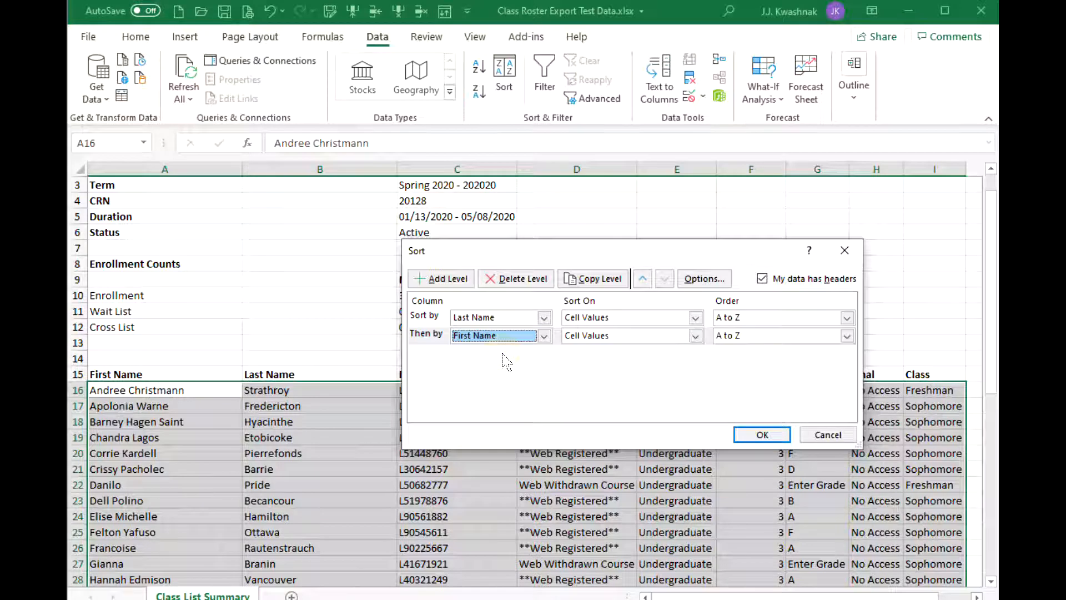
pyautogui.click(770, 435)
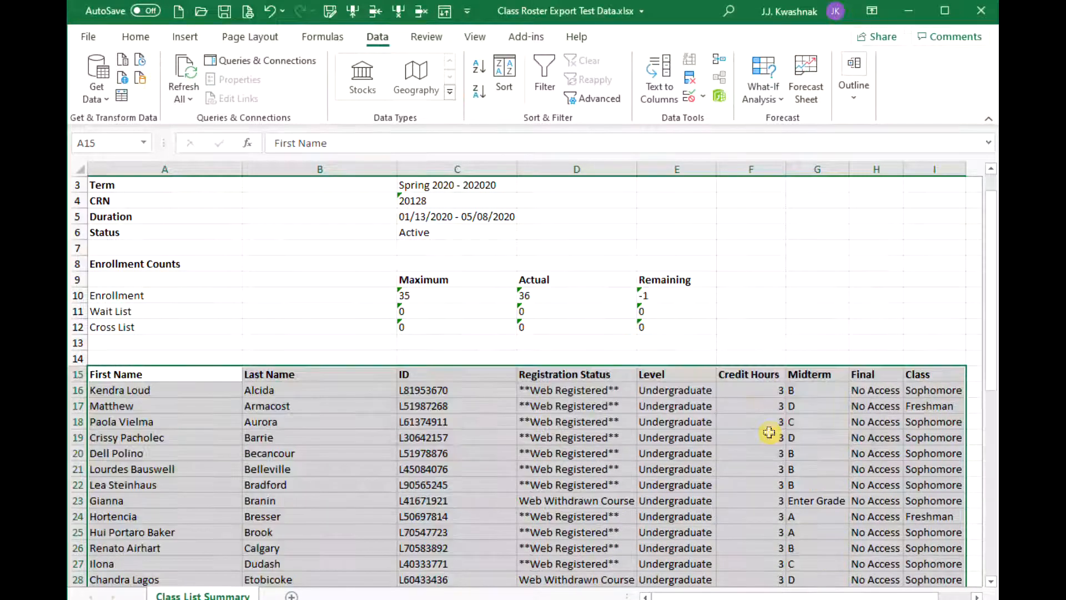
pyautogui.click(298, 425)
pyautogui.scroll(-1, 328, 430)
pyautogui.scroll(-4, 328, 431)
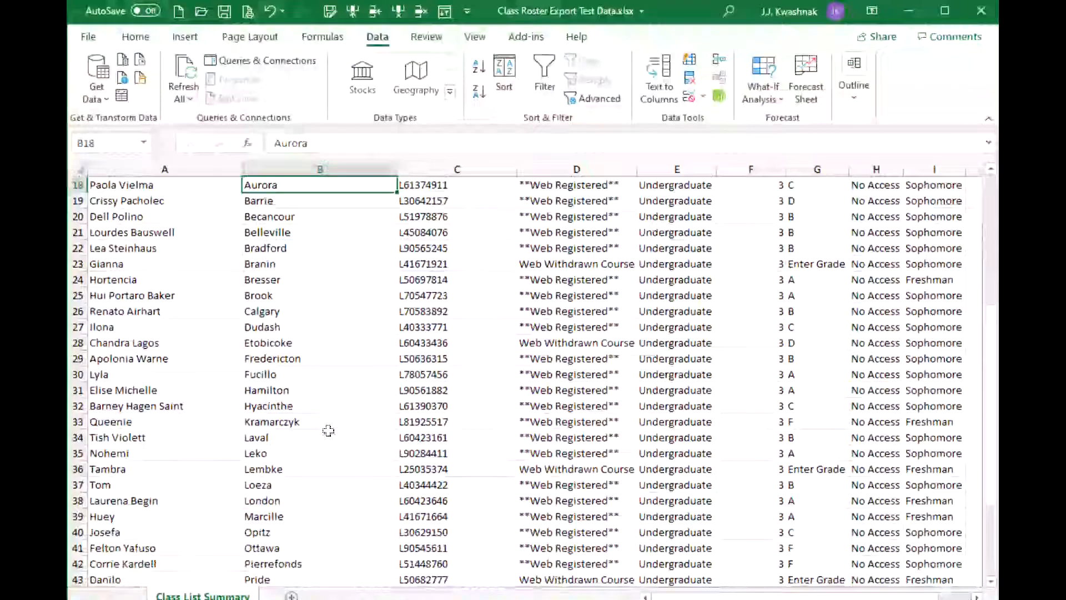
pyautogui.scroll(4, 319, 397)
pyautogui.scroll(-7, 314, 460)
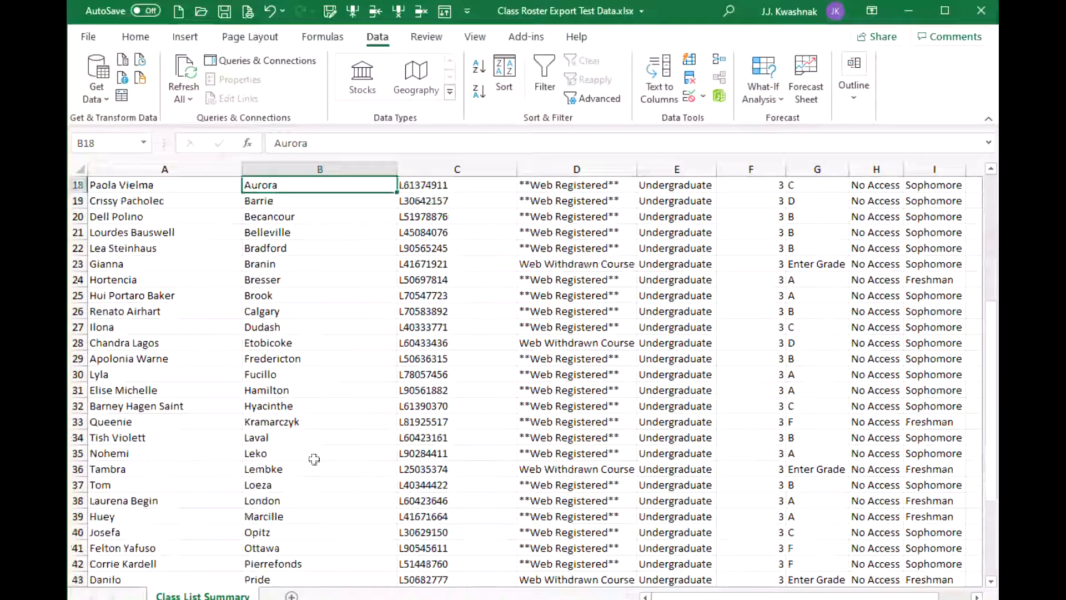
pyautogui.scroll(6, 314, 459)
pyautogui.scroll(3, 315, 460)
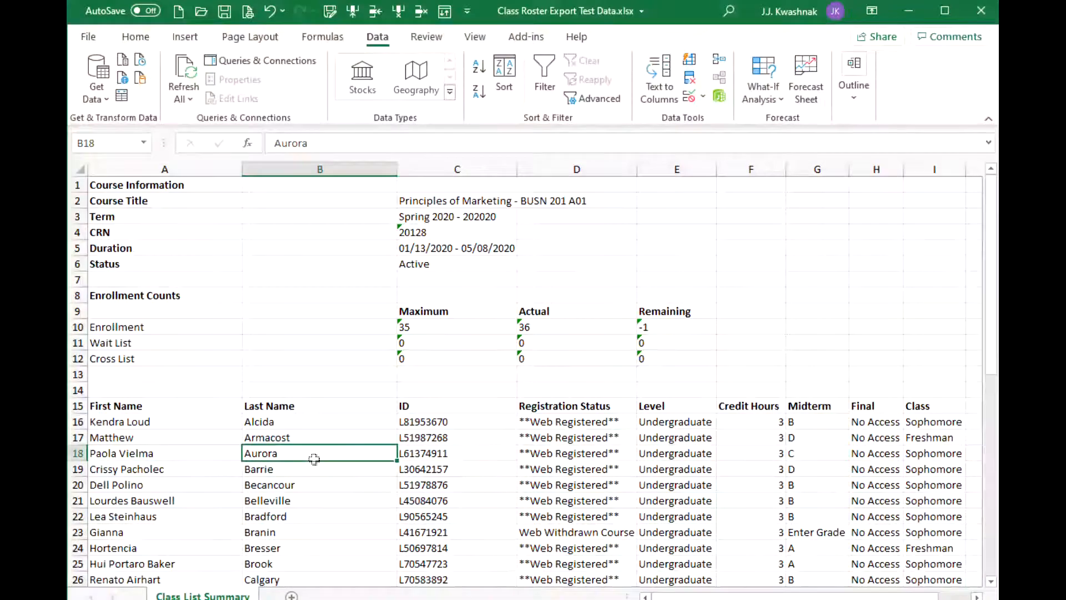
pyautogui.scroll(-3, 314, 460)
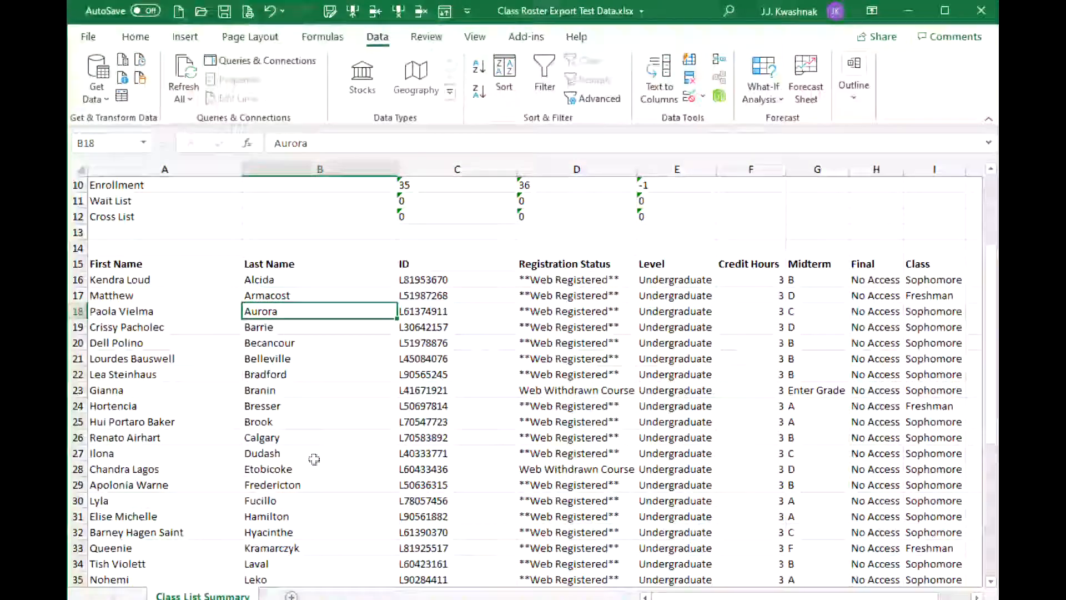
pyautogui.scroll(-2, 314, 460)
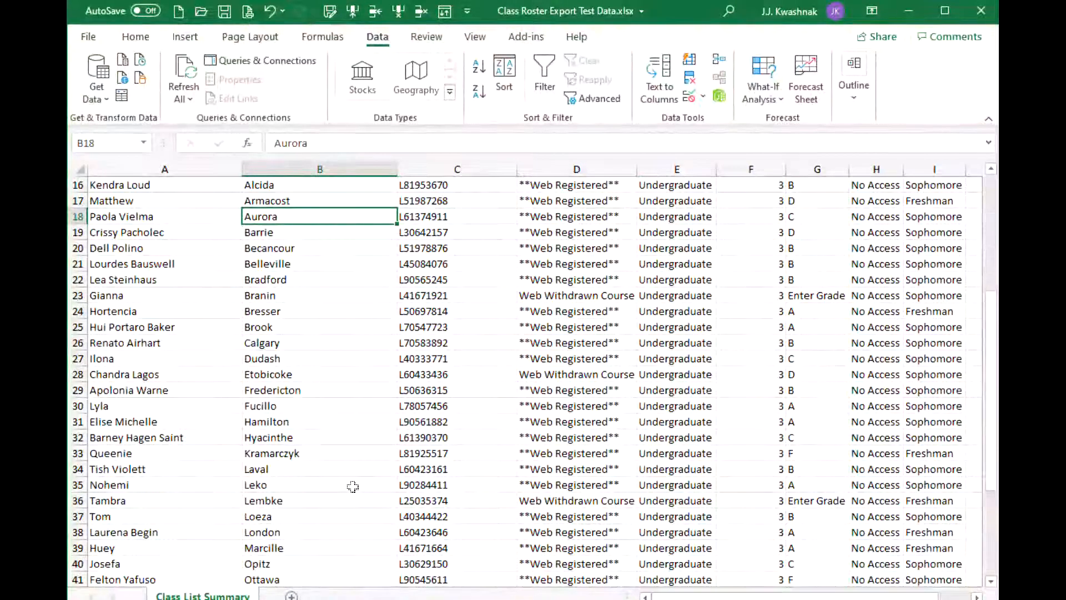
pyautogui.scroll(-2, 335, 486)
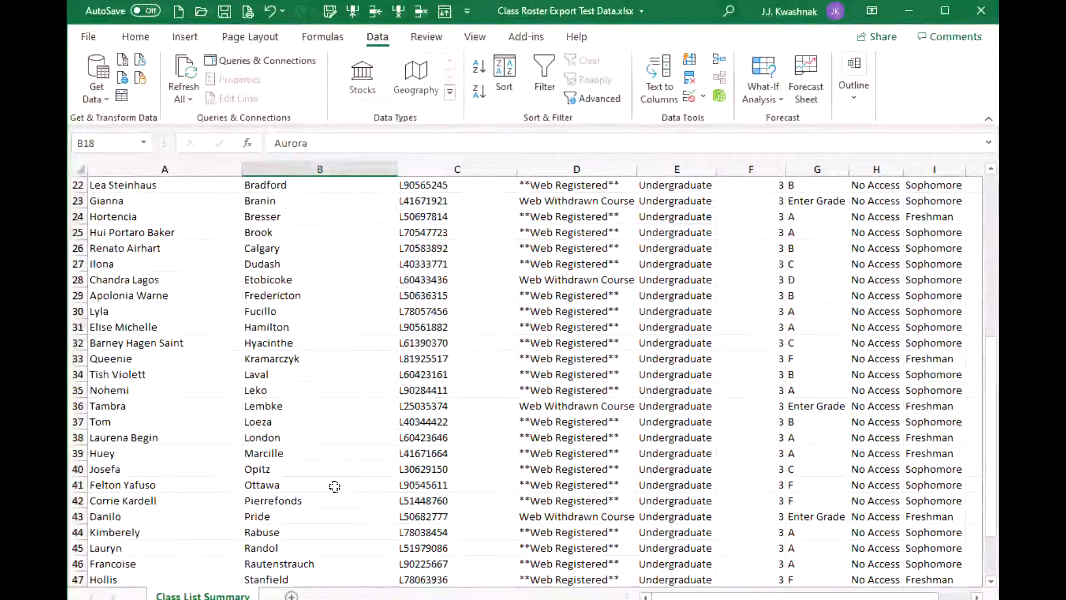
pyautogui.scroll(4, 335, 487)
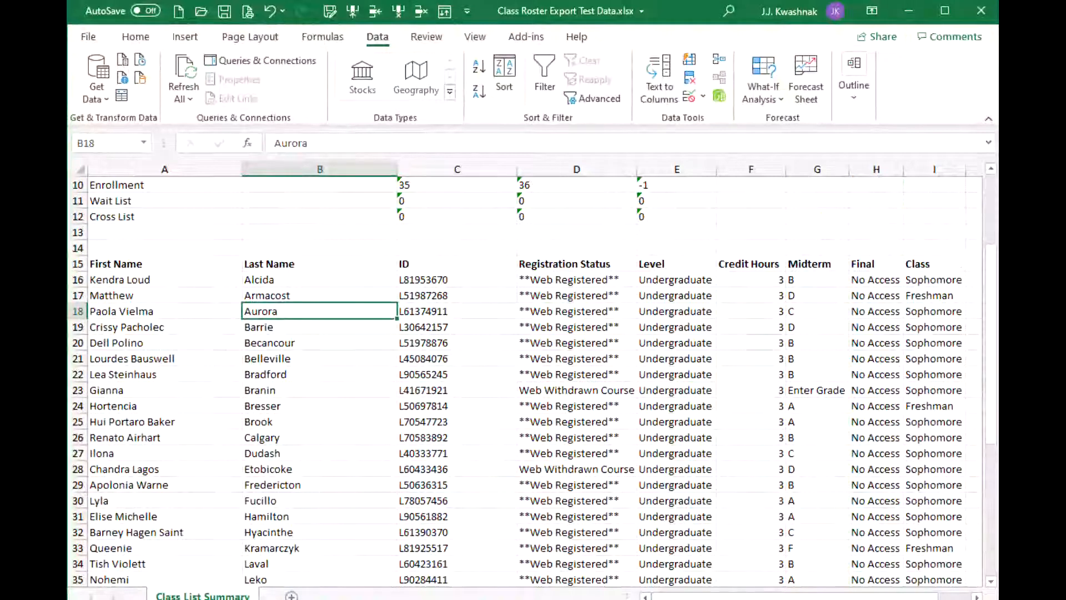